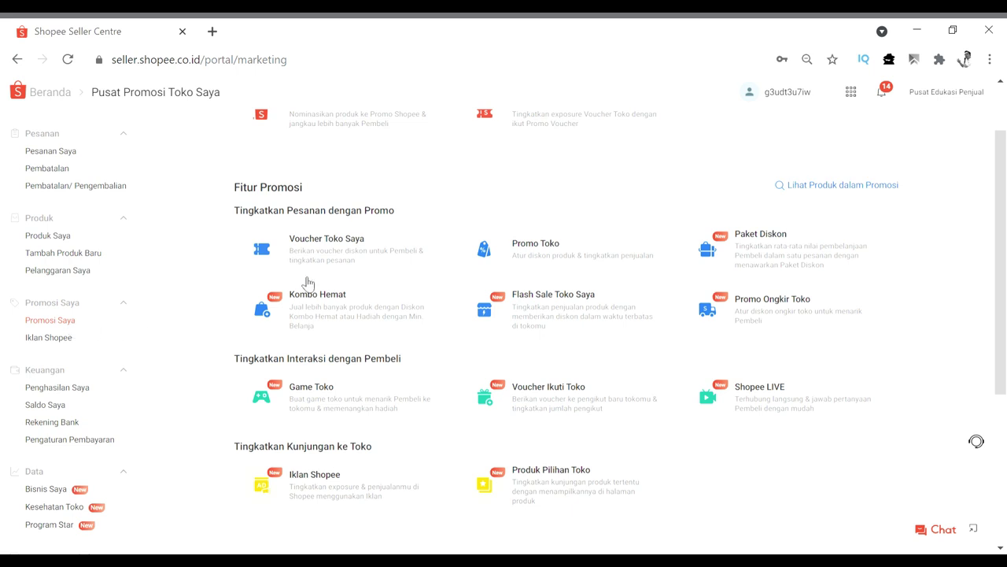
Open Voucher Toko Saya among the shop promotion features and start creating a new voucher.
scroll(542, 397, up, 1)
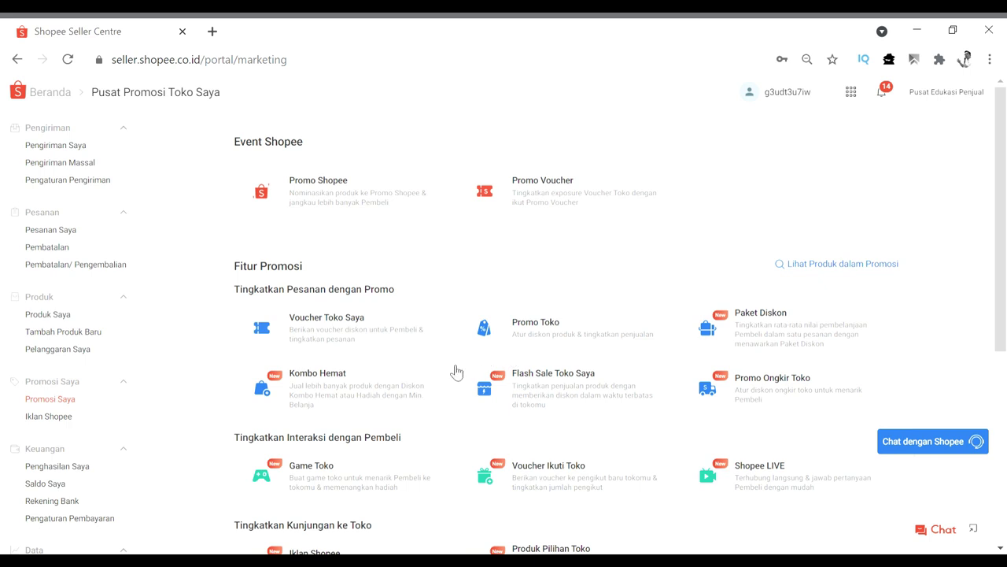
scroll(398, 315, down, 2)
scroll(413, 313, up, 2)
scroll(818, 340, down, 1)
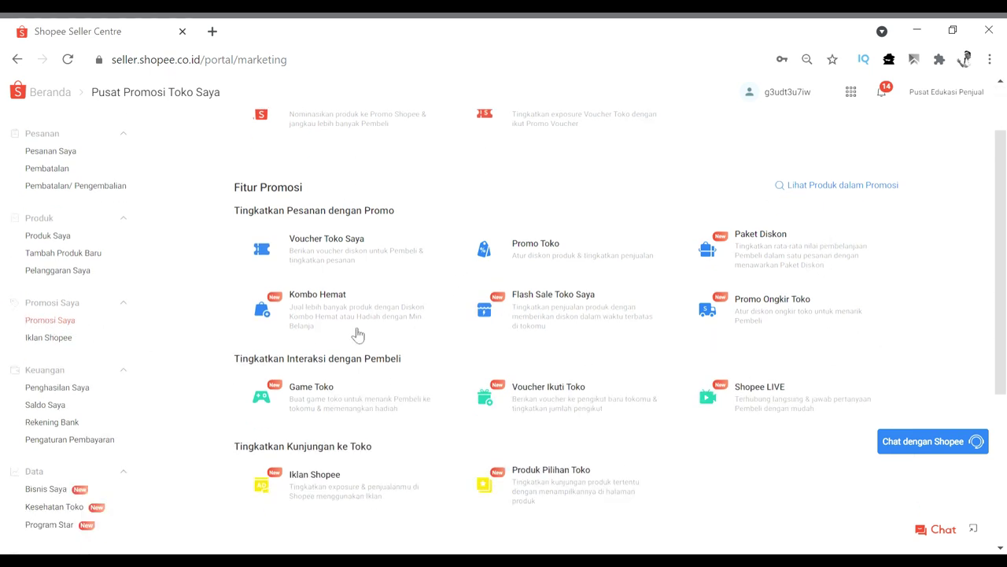
scroll(454, 320, up, 1)
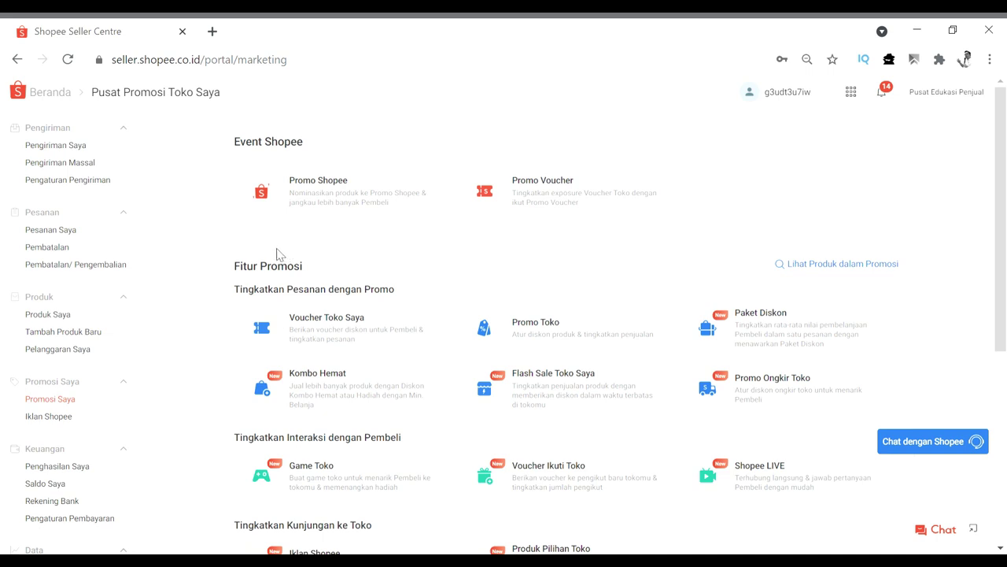
click(338, 329)
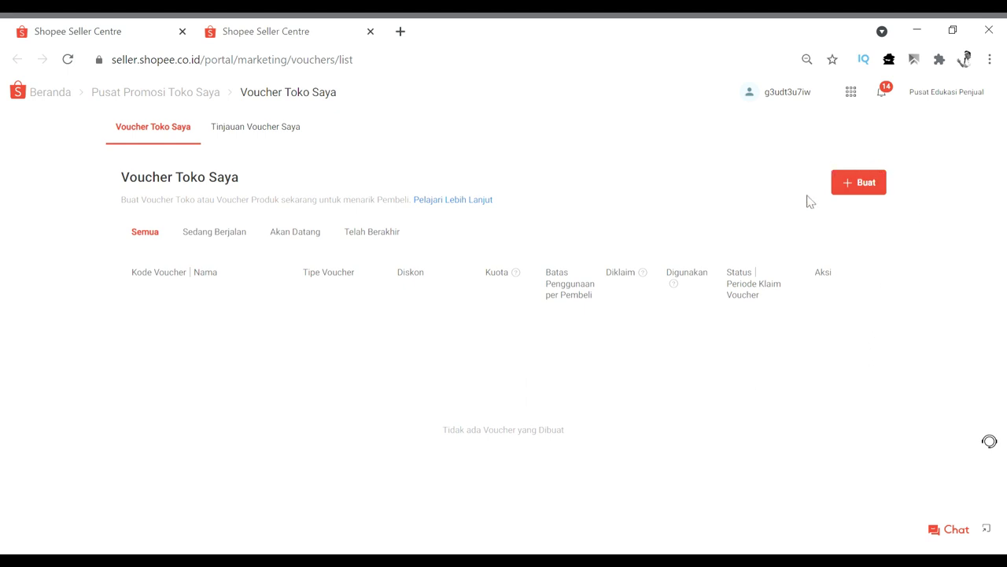
click(858, 192)
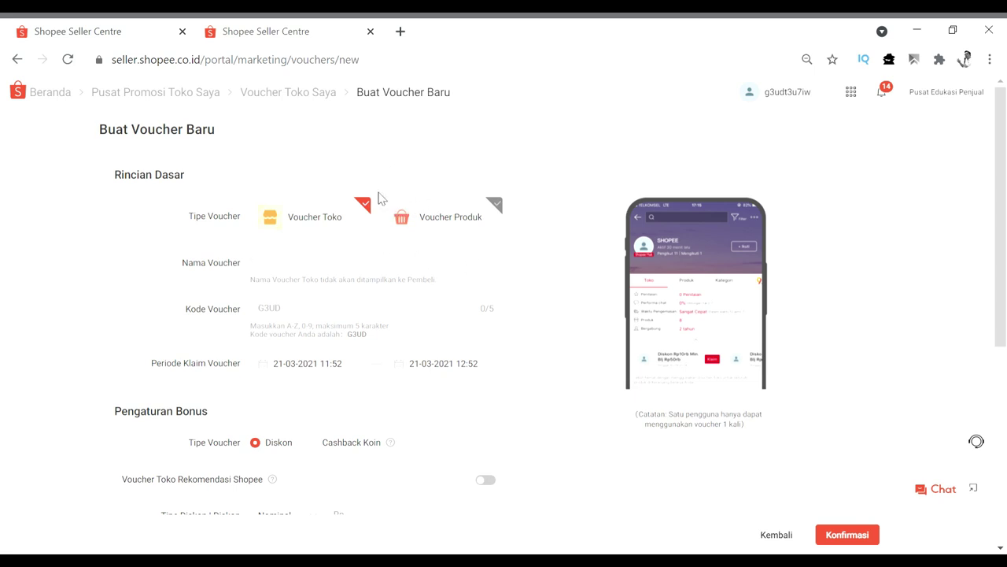
Name the shop voucher "Voucher Maret 2021" and enter 5RB as its code suffix.
click(300, 278)
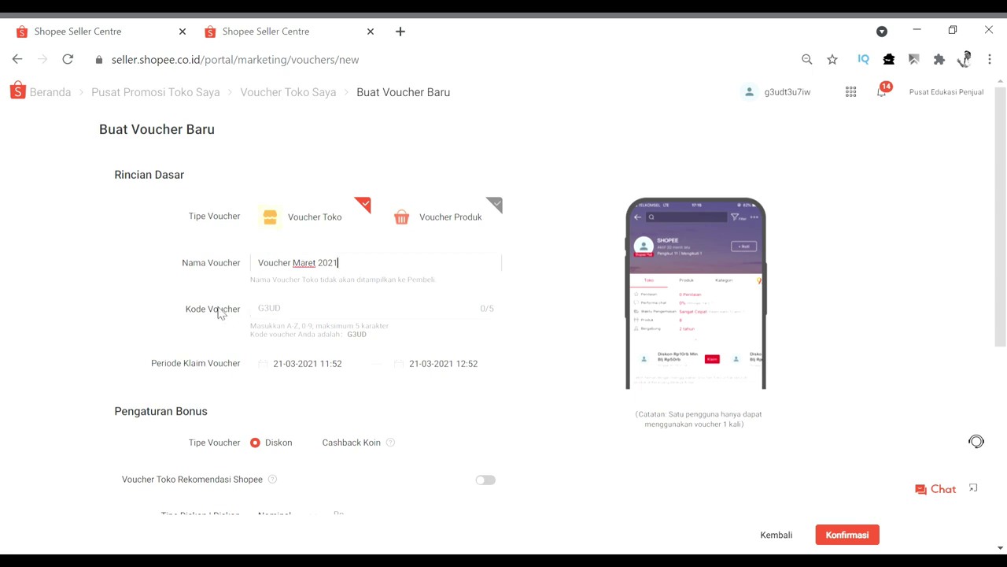
click(323, 319)
text(RB)
drag(387, 325, 330, 329)
click(338, 314)
double_click(358, 345)
drag(378, 346, 415, 344)
click(416, 344)
scroll(467, 329, down, 1)
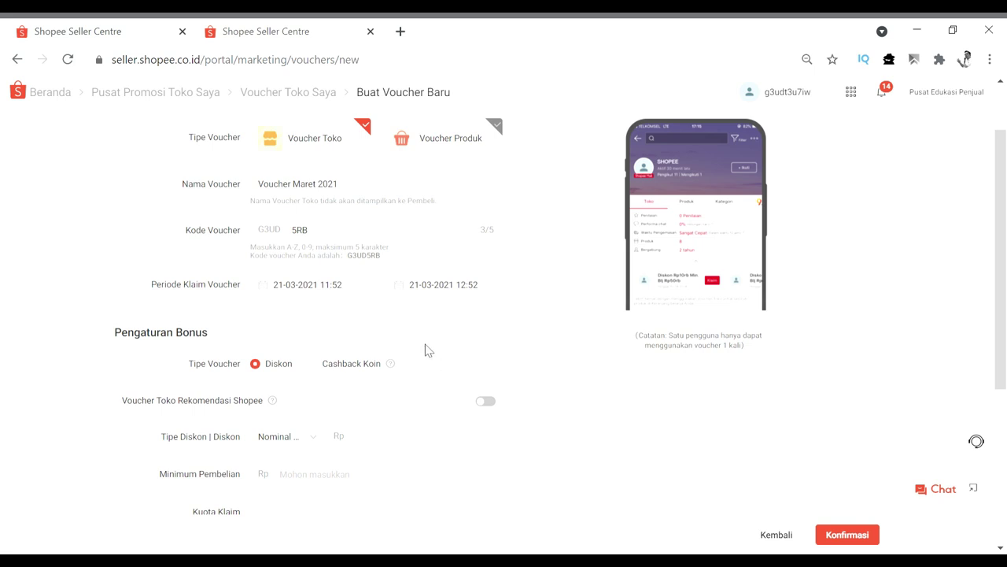
click(438, 294)
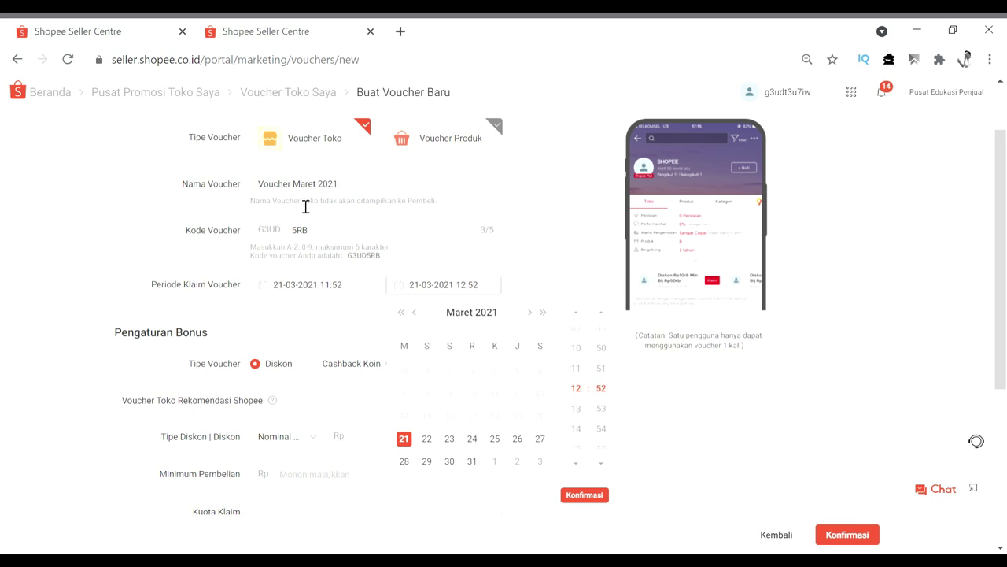
click(472, 462)
scroll(580, 393, down, 11)
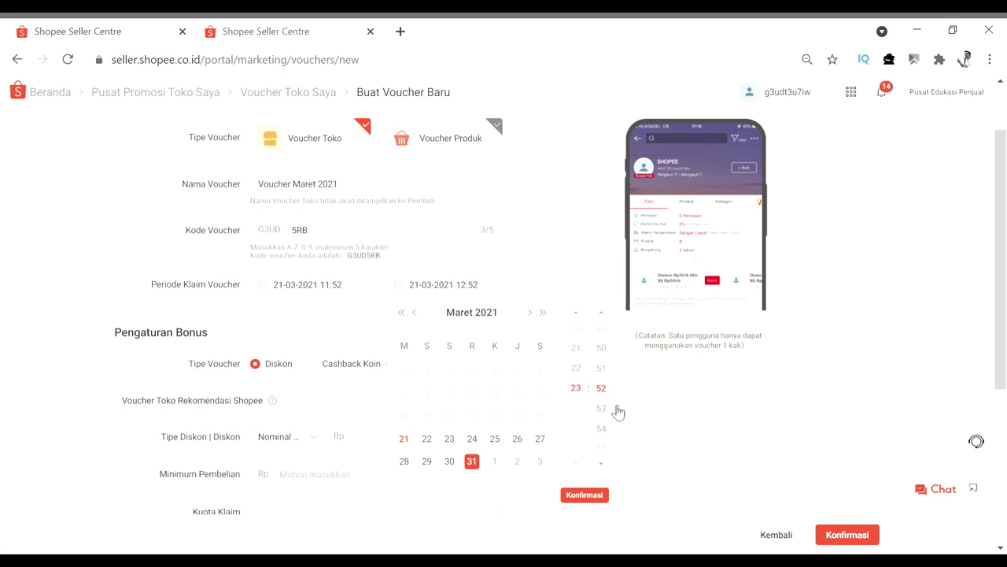
scroll(606, 415, down, 7)
click(585, 495)
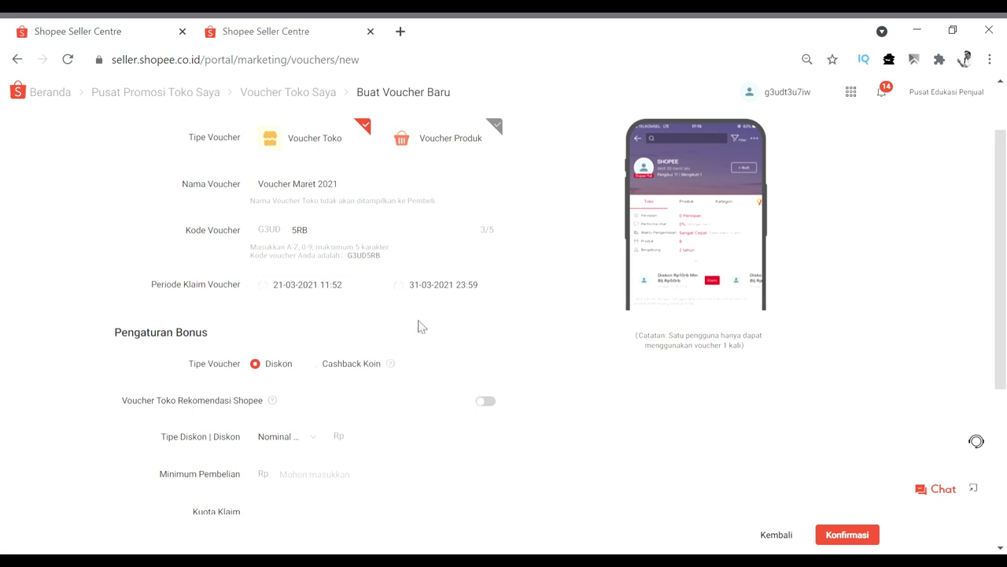
Enter a nominal discount of Rp 5000 and a minimum purchase of Rp 100000.
scroll(441, 341, down, 1)
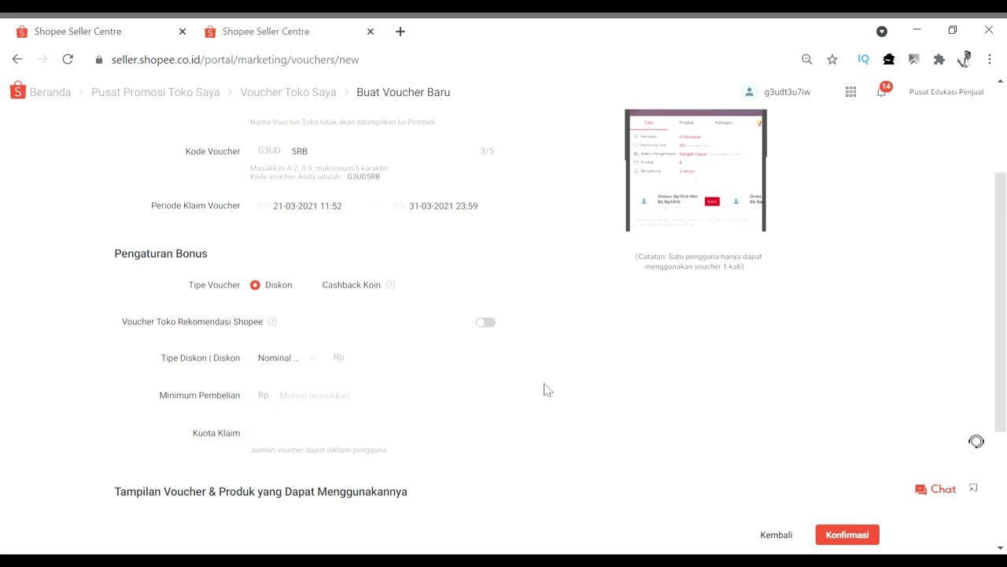
mouse_move(394, 289)
scroll(252, 383, down, 1)
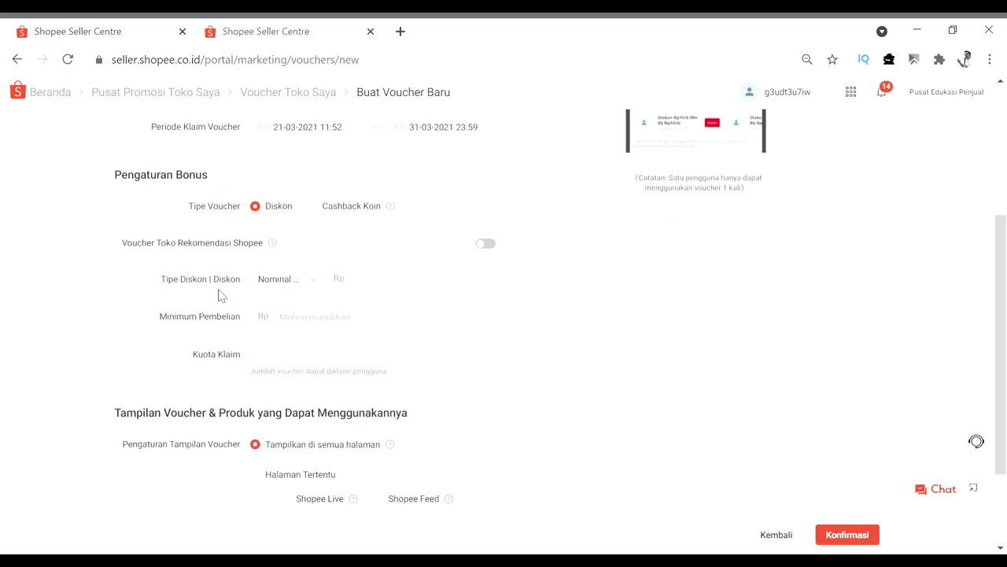
click(315, 288)
click(371, 285)
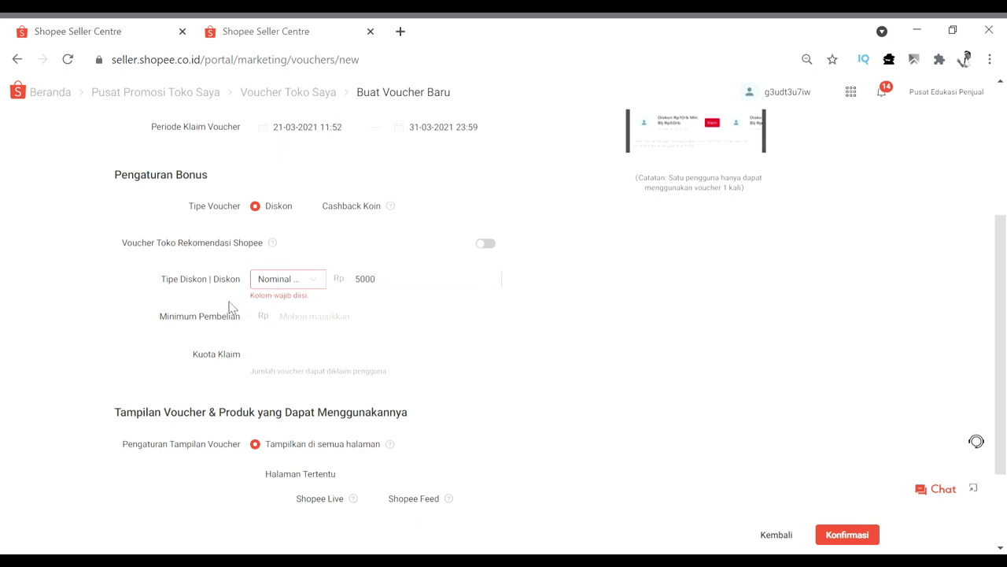
click(327, 323)
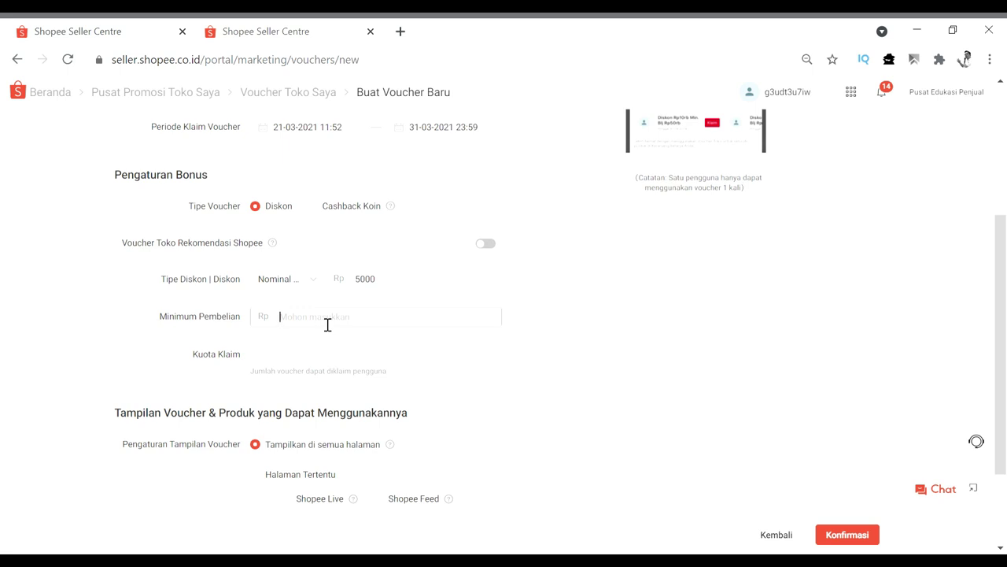
text(100000)
Change the discount type to percentage and set the discount to 5%.
click(322, 287)
click(314, 327)
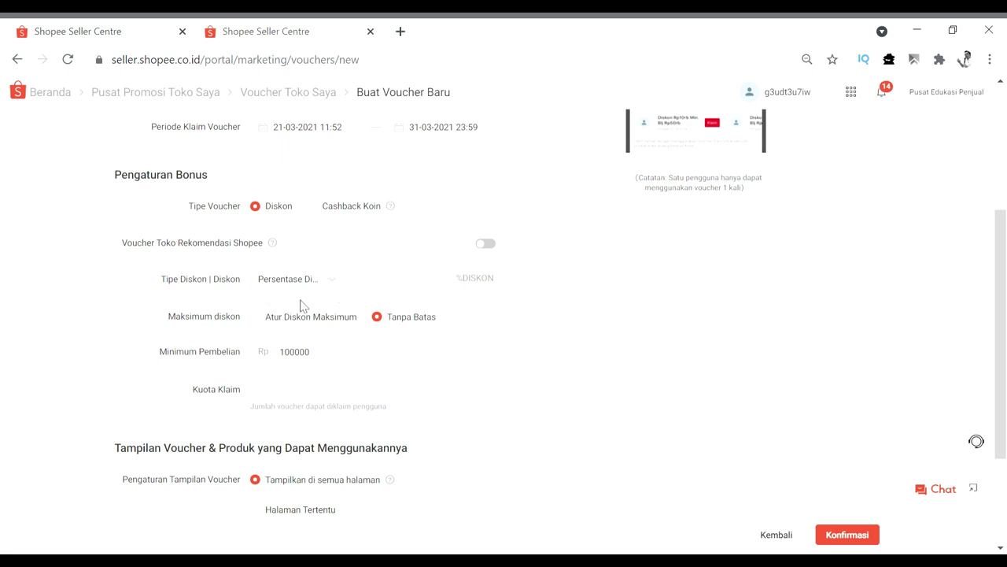
click(393, 288)
text(5)
Choose Atur Diskon Maksimum for the percentage discount and cap it at Rp 5000.
click(268, 326)
click(383, 321)
click(342, 322)
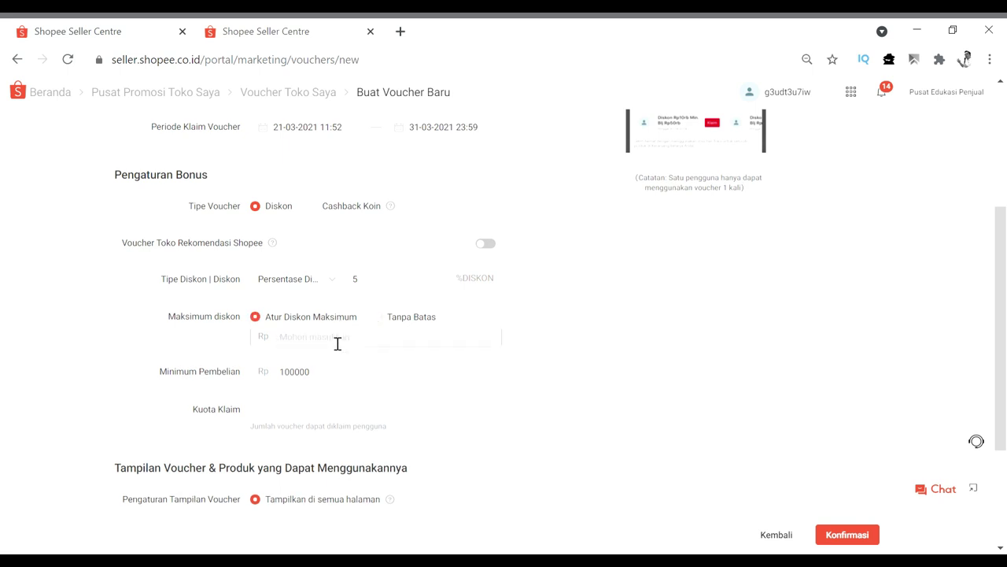
text(5000)
drag(344, 347, 278, 346)
click(322, 364)
click(378, 317)
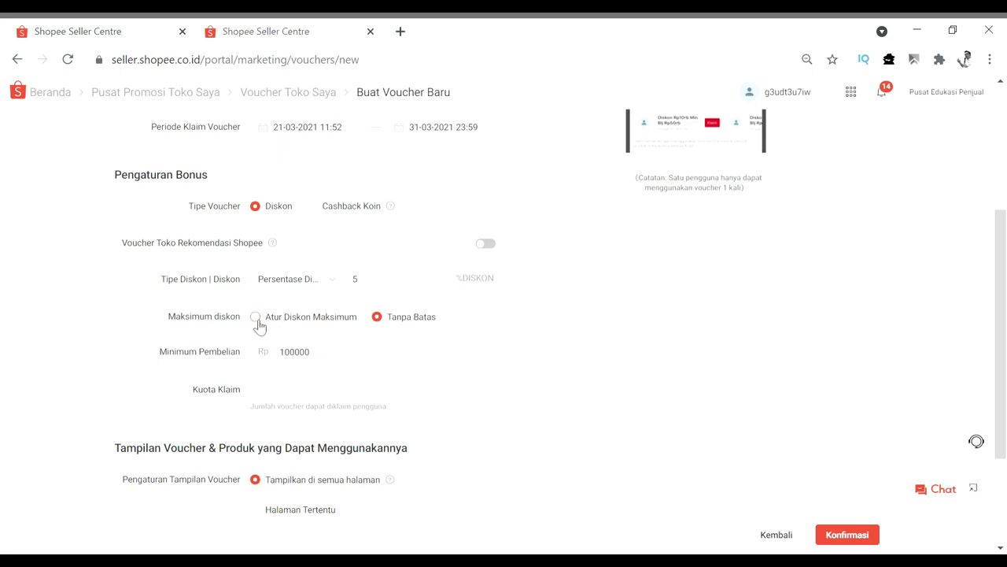
click(256, 317)
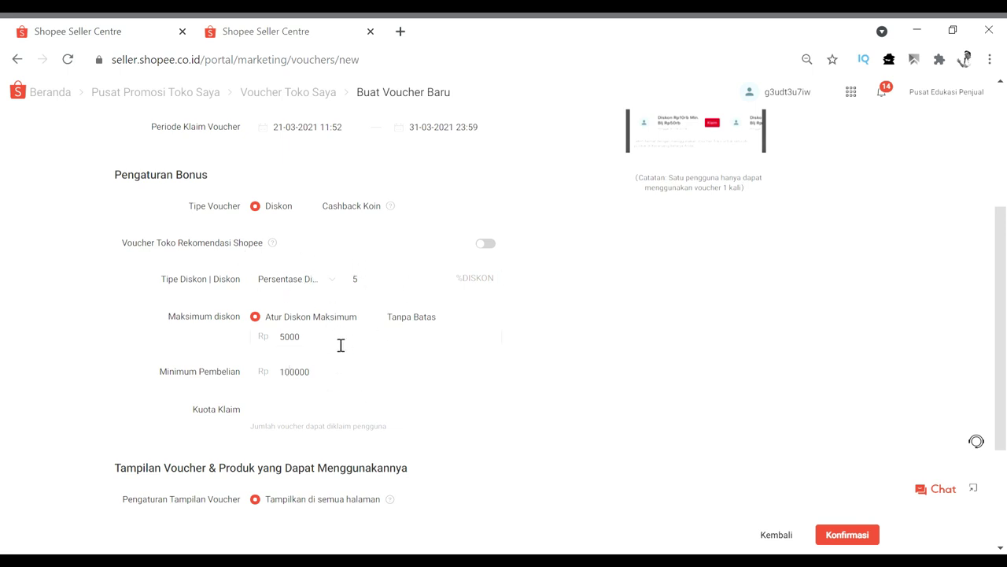
Set the voucher's claim quota (Kuota Klaim) to 10000.
scroll(338, 370, down, 1)
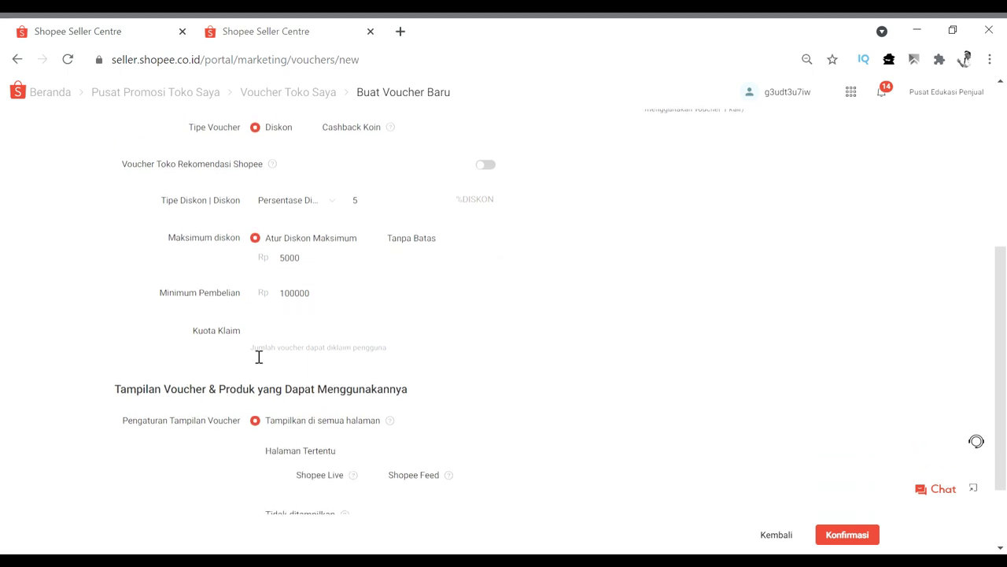
click(288, 337)
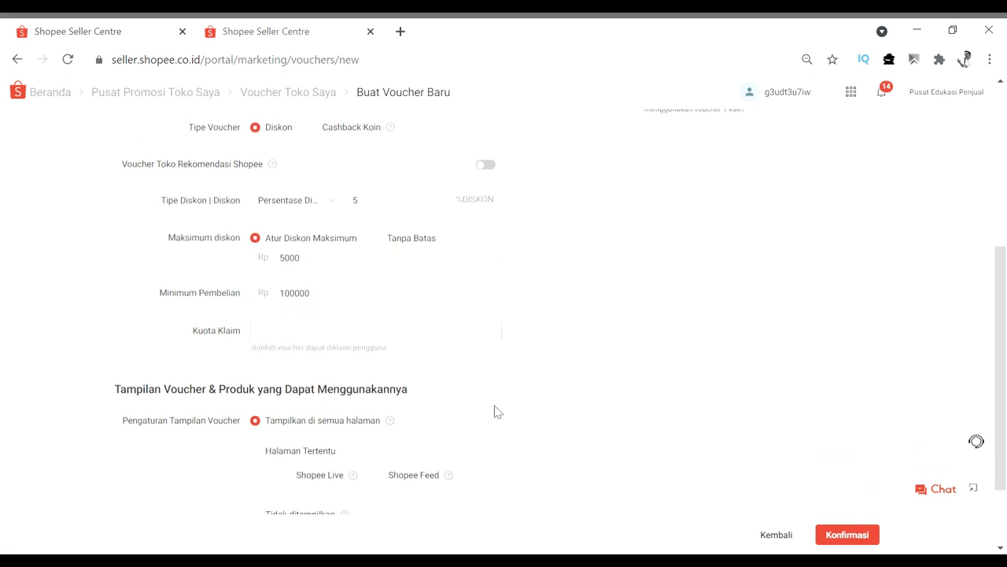
text(10000)
click(483, 385)
Limit the voucher display to Halaman Tertentu with both Shopee Live and Shopee Feed selected.
scroll(457, 349, down, 1)
scroll(453, 303, down, 1)
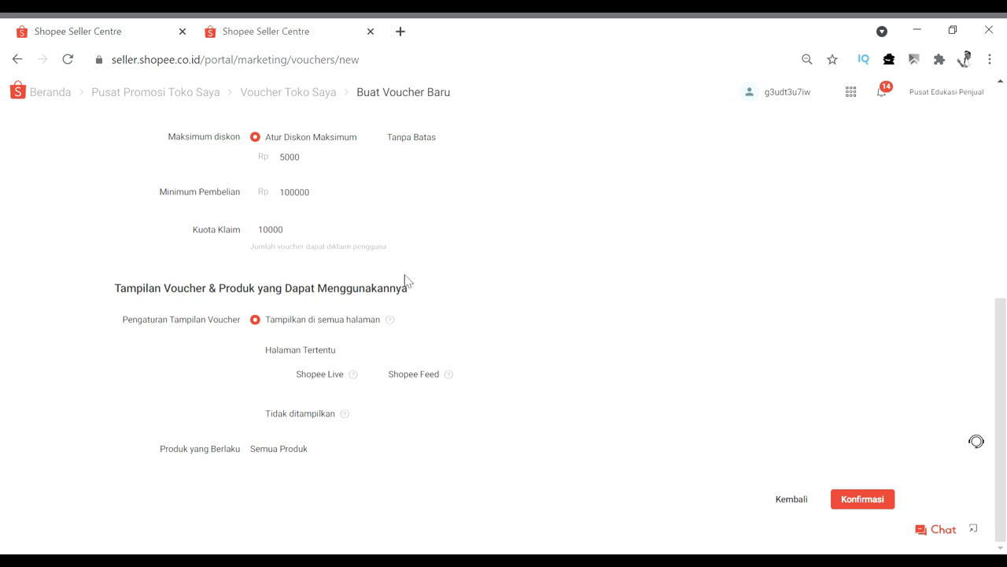
scroll(460, 227, up, 2)
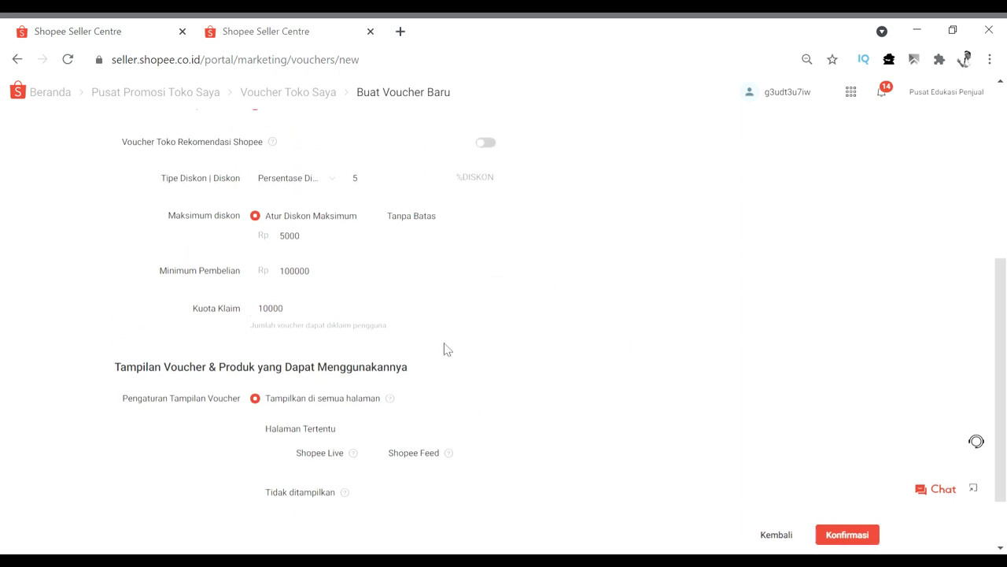
scroll(281, 386, down, 2)
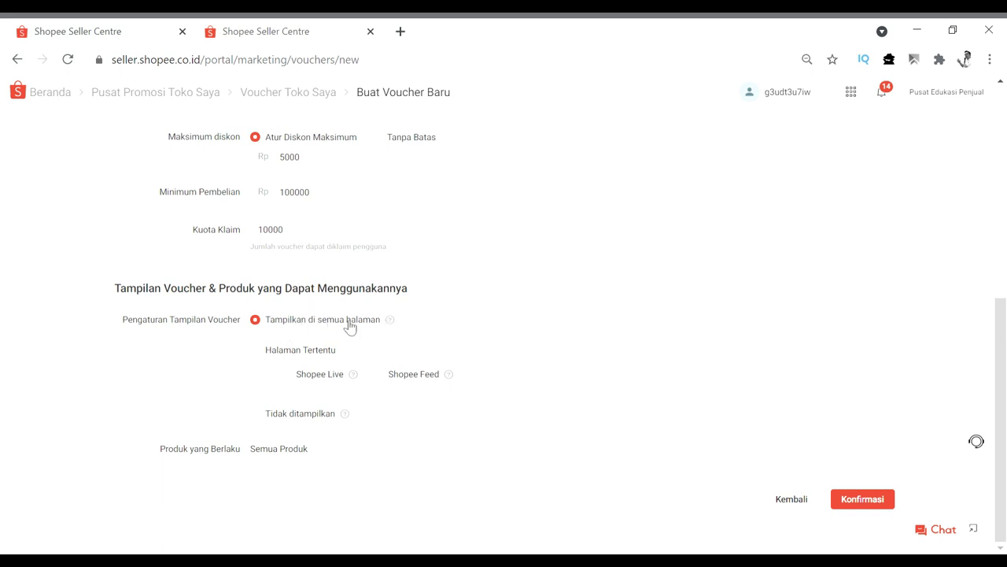
mouse_move(395, 326)
click(263, 356)
click(288, 377)
click(381, 377)
click(381, 377)
click(381, 377)
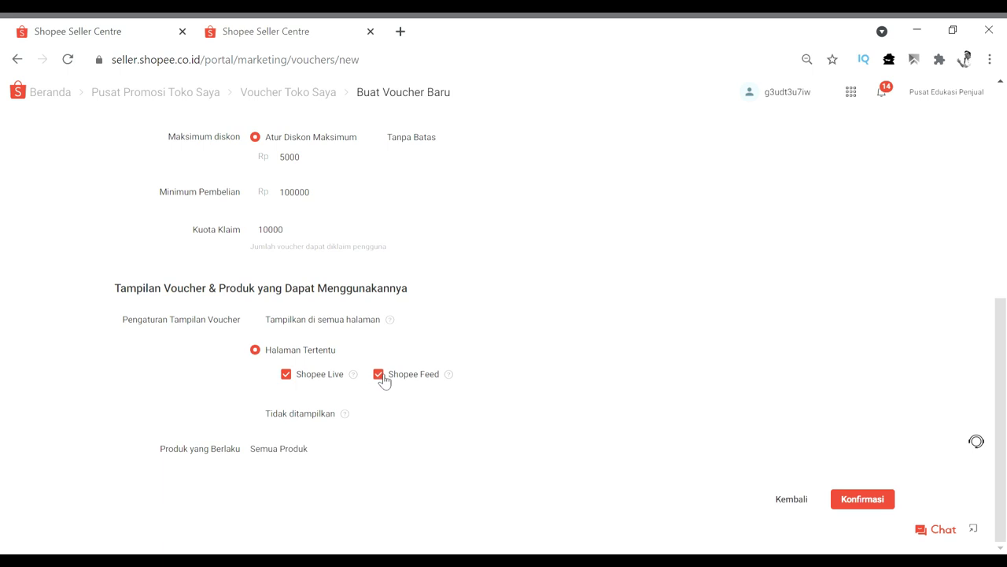
Deselect Shopee Live and view the display explanations for Shopee Live and Shopee Feed.
click(289, 376)
mouse_move(355, 374)
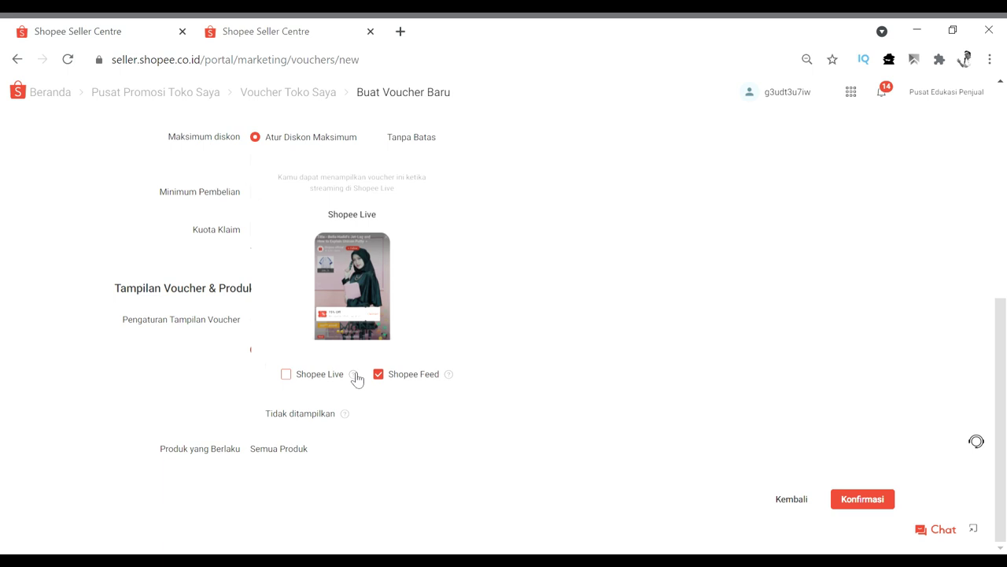
click(454, 382)
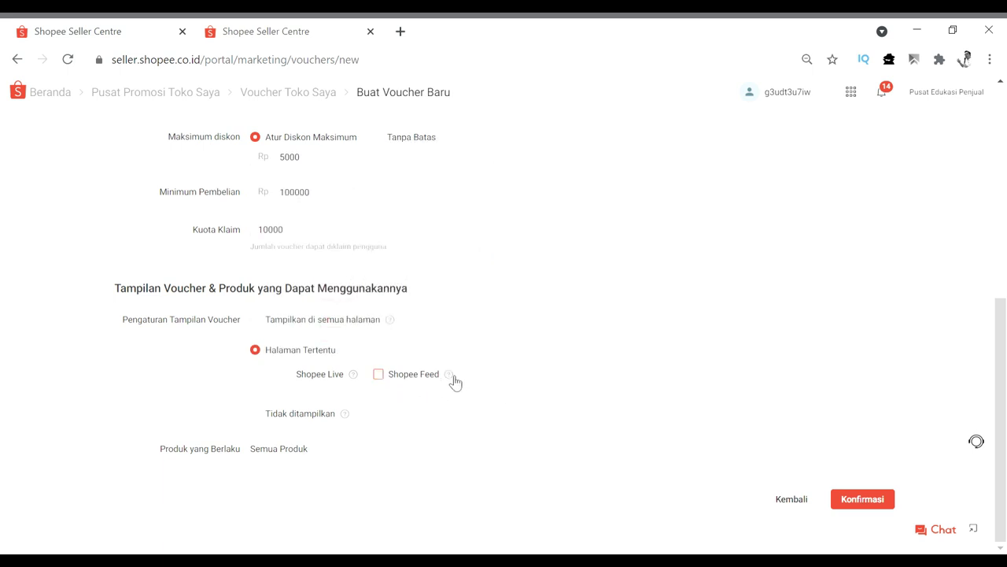
click(454, 382)
click(454, 382)
mouse_move(454, 381)
Set the voucher display to Tidak ditampilkan and highlight the complete voucher code under Kode Voucher.
click(260, 419)
mouse_move(347, 417)
scroll(418, 414, up, 1)
scroll(424, 410, up, 5)
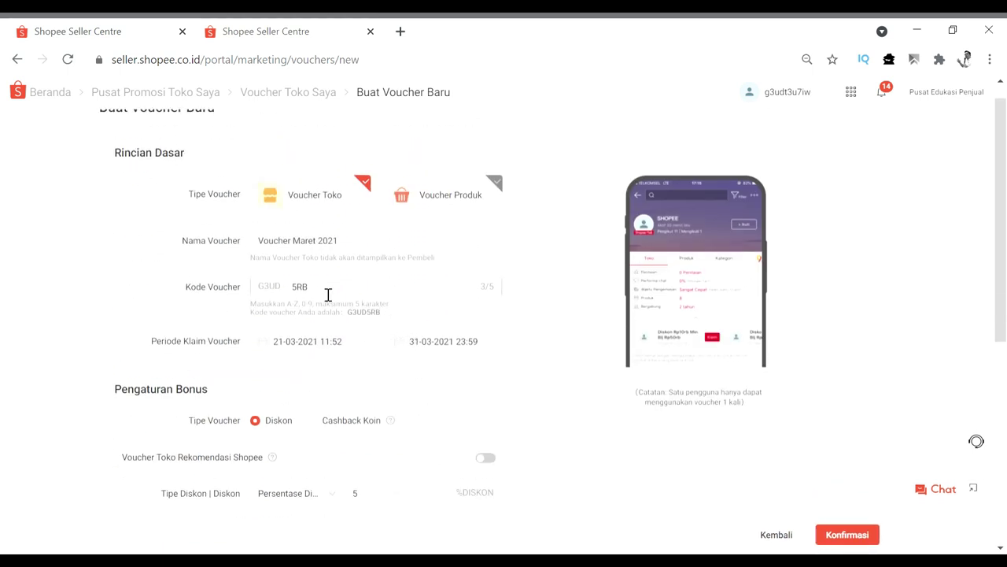
drag(351, 317, 384, 311)
scroll(386, 353, down, 5)
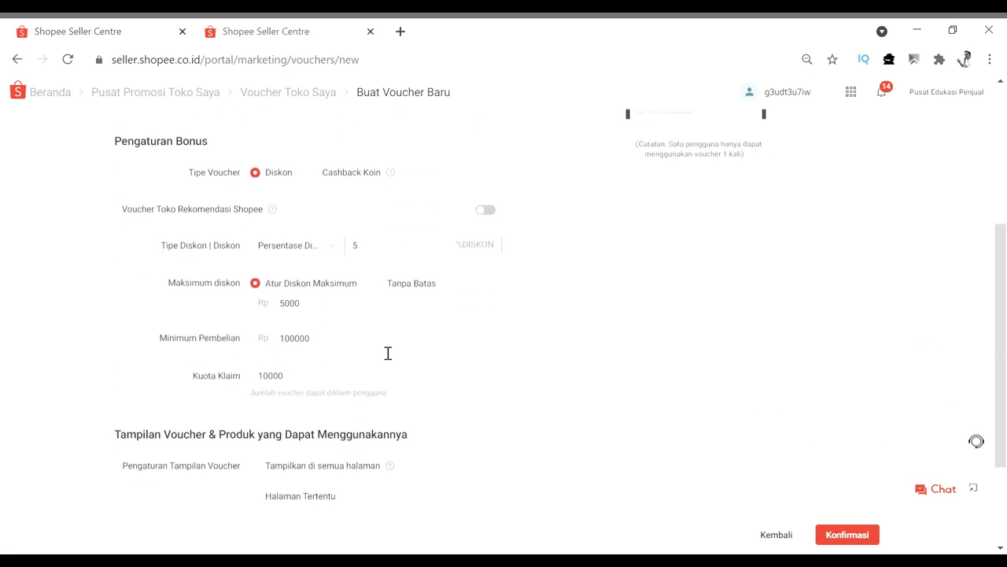
scroll(385, 353, up, 1)
scroll(349, 459, down, 1)
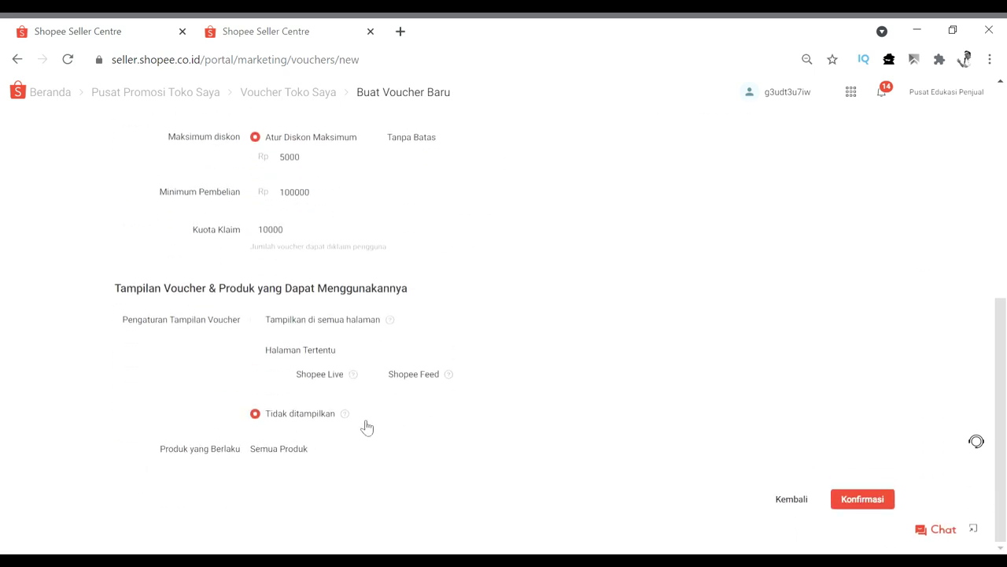
Set the voucher display to Tampilkan di semua halaman and review the whole voucher form.
click(256, 320)
scroll(376, 299, up, 5)
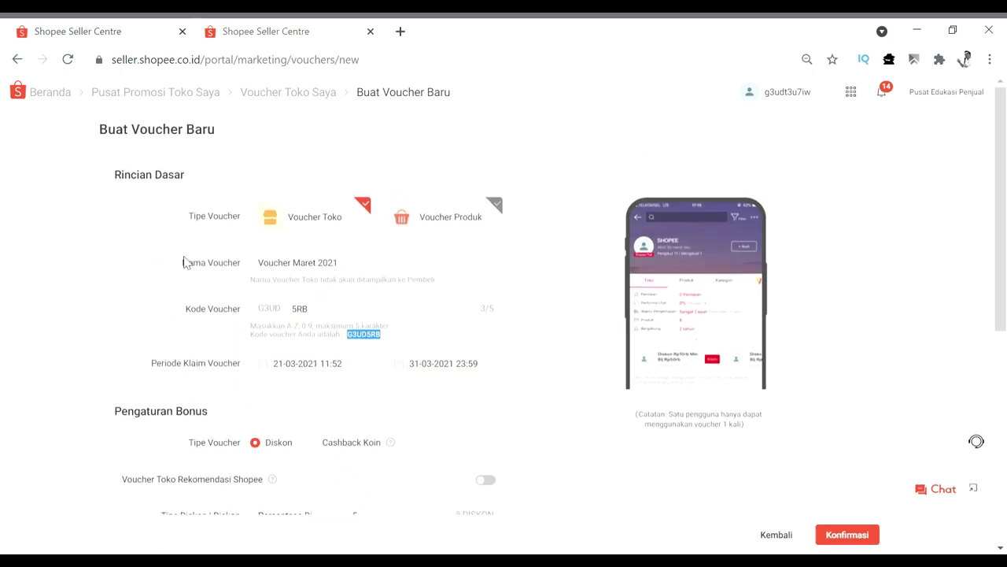
scroll(371, 314, down, 1)
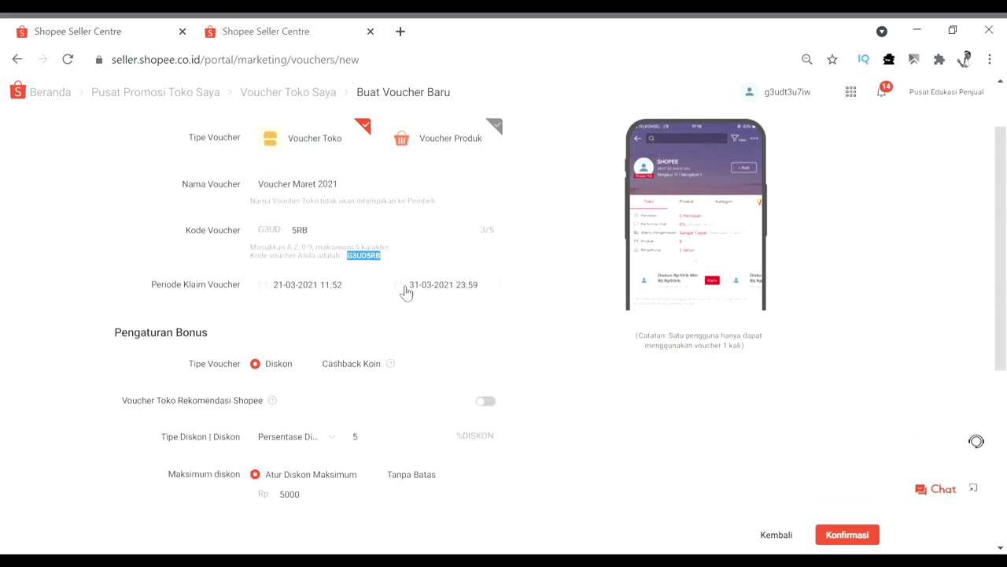
scroll(200, 272, down, 1)
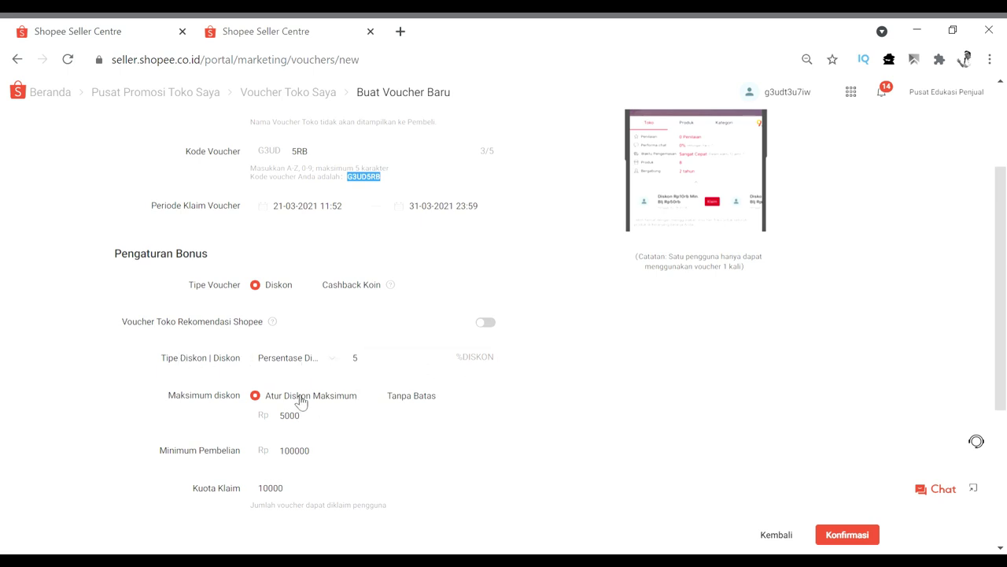
scroll(303, 394, down, 1)
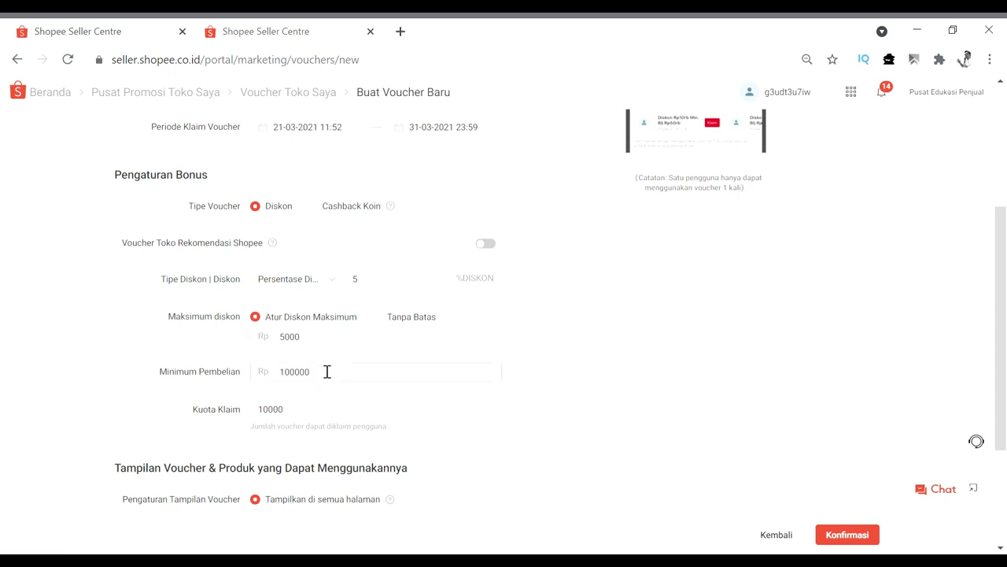
scroll(326, 371, down, 1)
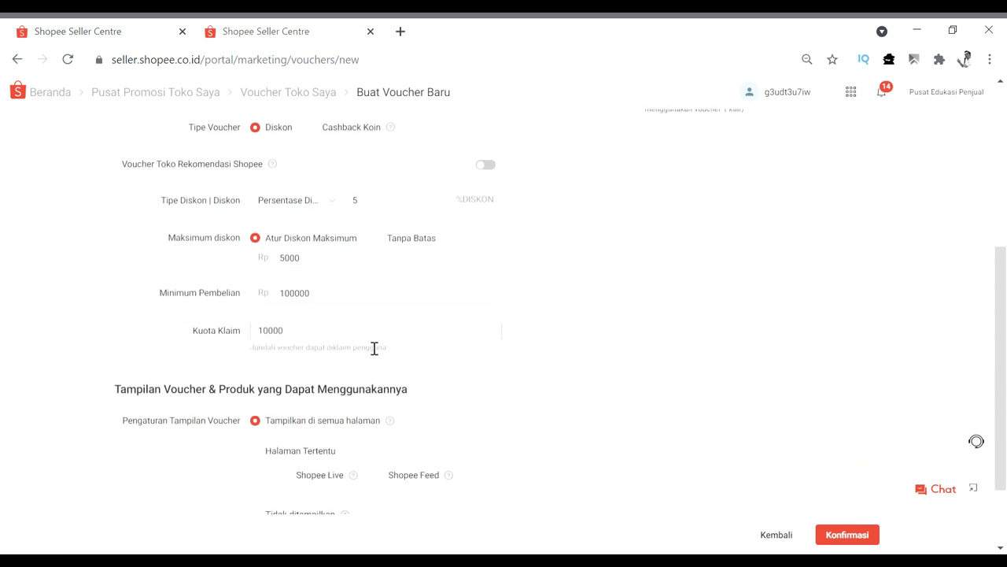
scroll(374, 347, down, 1)
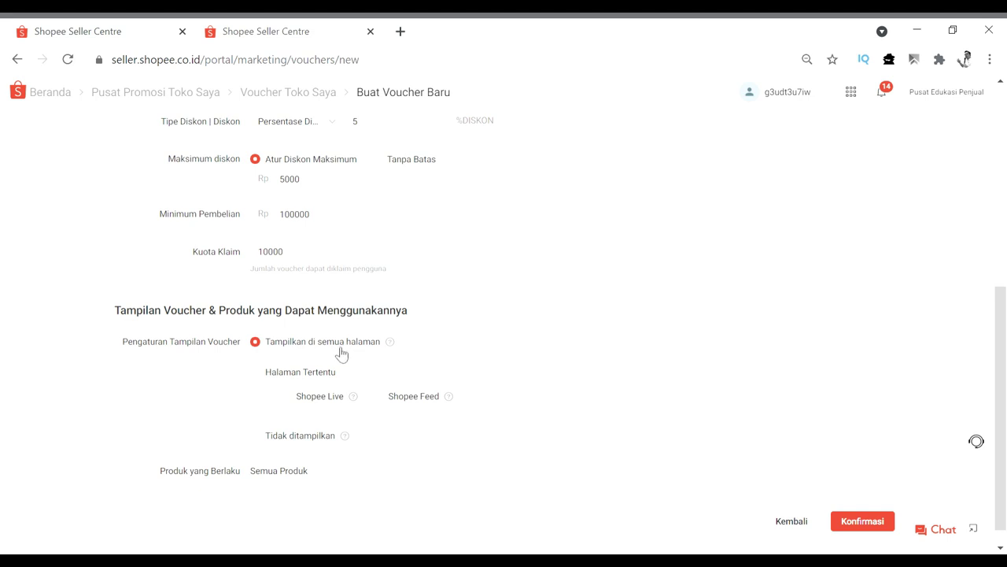
Check the page explanation for Tampilkan di semua halaman, review the voucher form and submit the shop voucher.
mouse_move(396, 348)
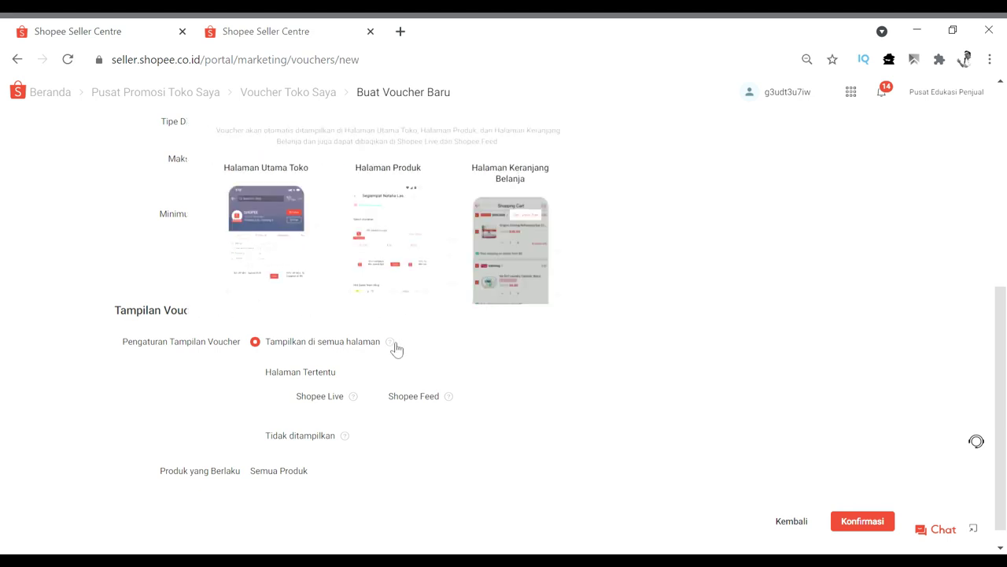
scroll(502, 389, down, 1)
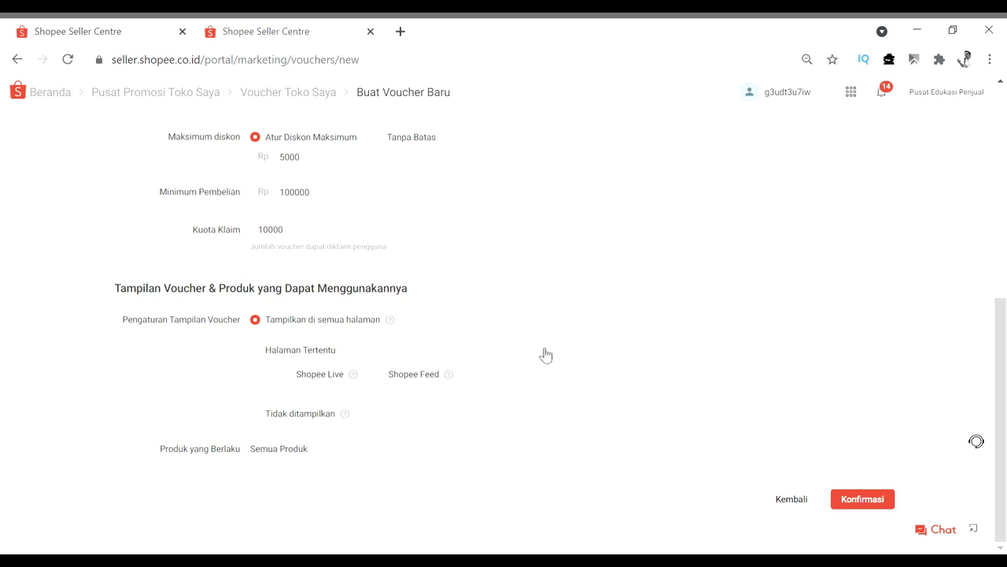
scroll(488, 340, up, 5)
scroll(494, 339, down, 4)
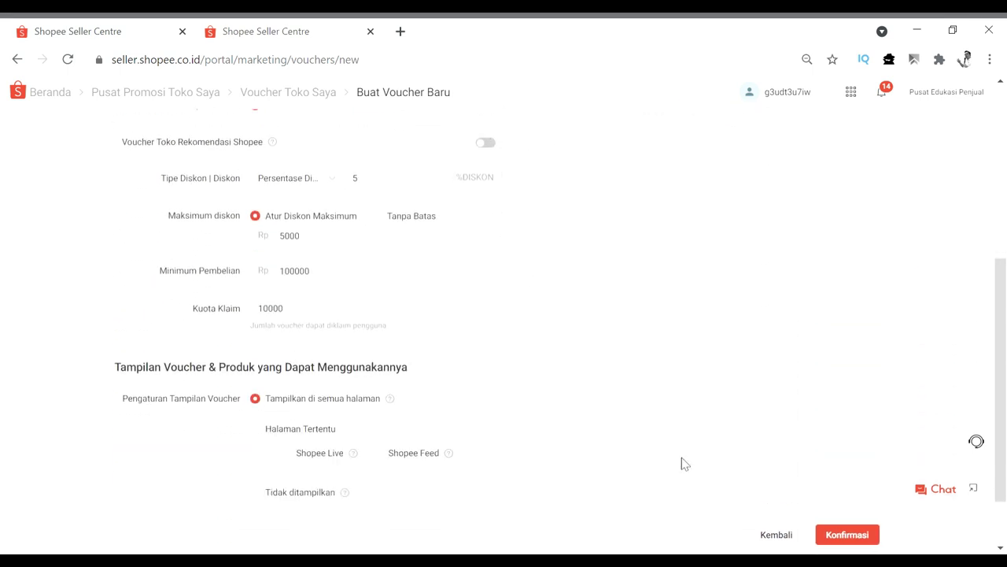
click(864, 536)
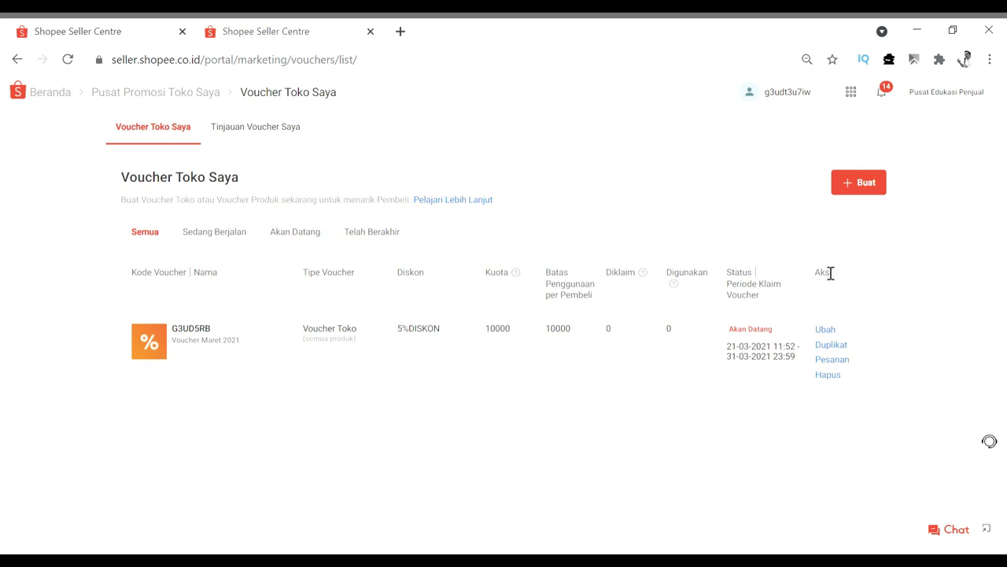
Start a new voucher of type Voucher Produk named "Voucher produk sku A" with 5RBA as the code suffix.
click(859, 189)
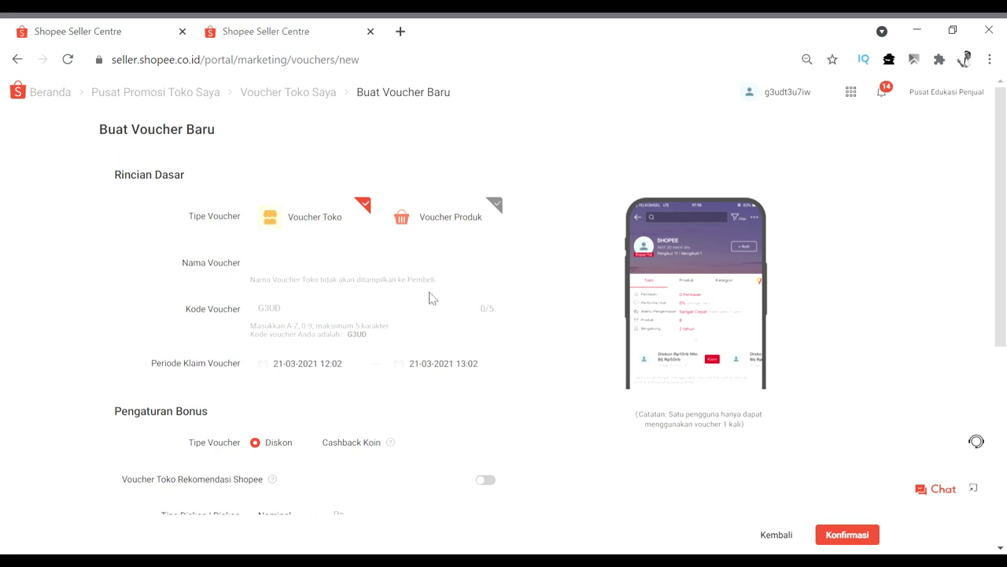
click(455, 217)
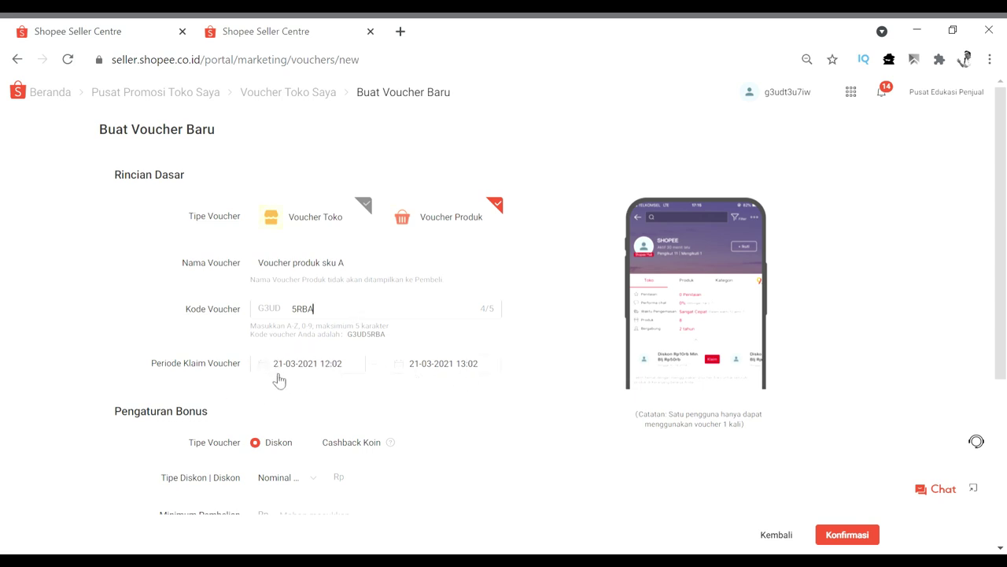
click(445, 367)
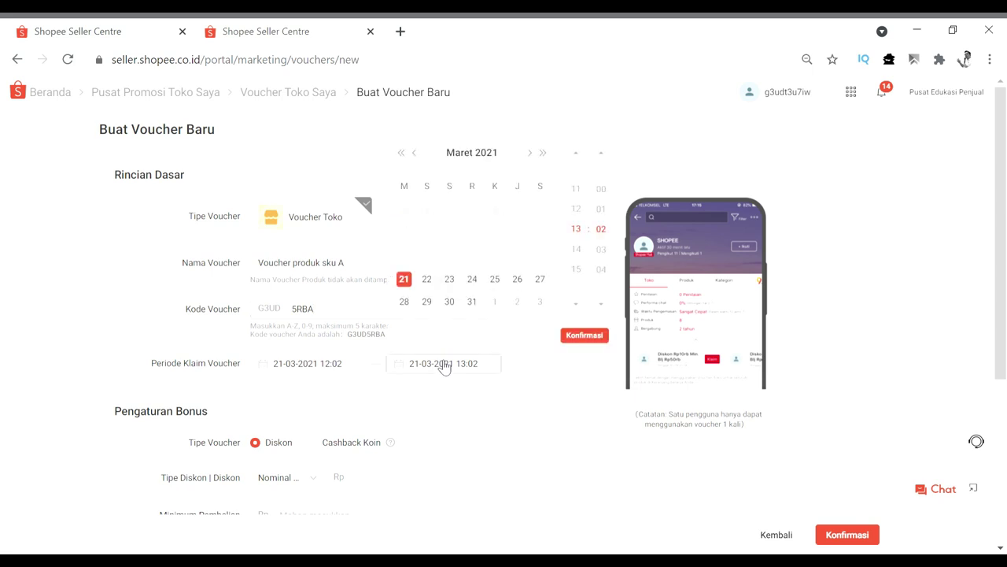
click(472, 302)
scroll(586, 292, down, 5)
scroll(589, 295, down, 3)
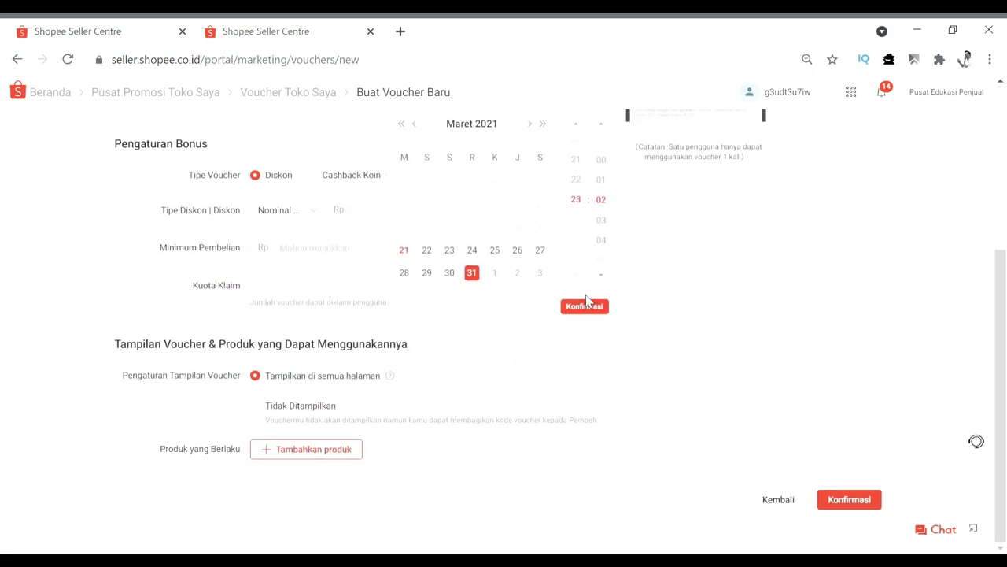
scroll(582, 288, up, 2)
scroll(618, 346, down, 5)
scroll(612, 397, down, 10)
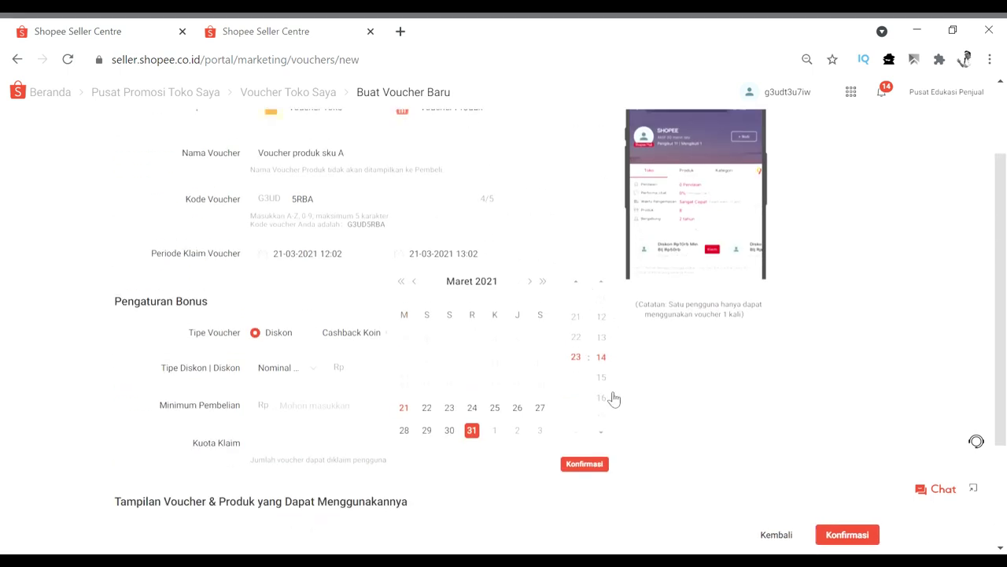
scroll(605, 393, down, 6)
click(602, 469)
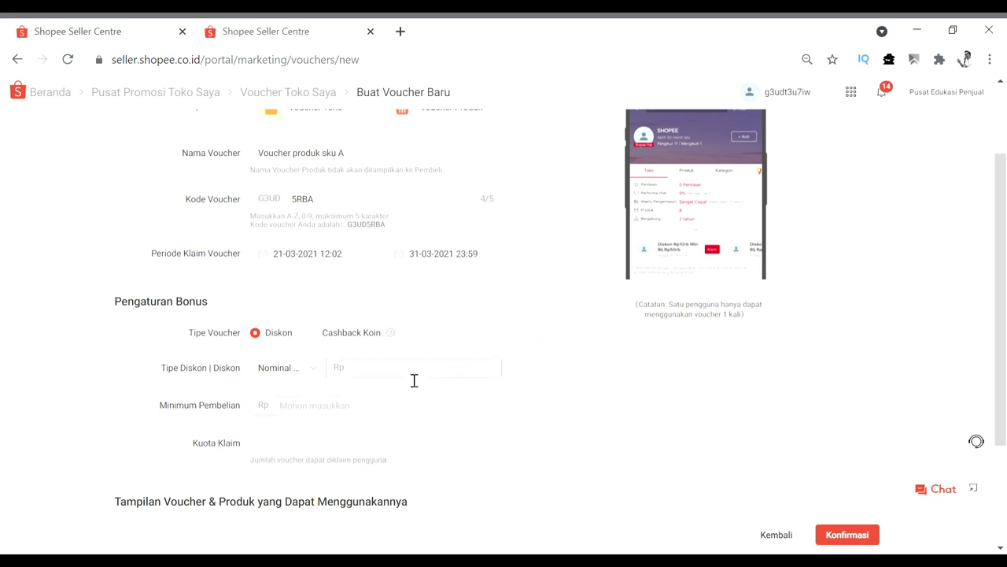
Set a nominal discount of Rp 5000, a minimum purchase of Rp 100000 and a claim quota of 1000.
scroll(414, 380, down, 1)
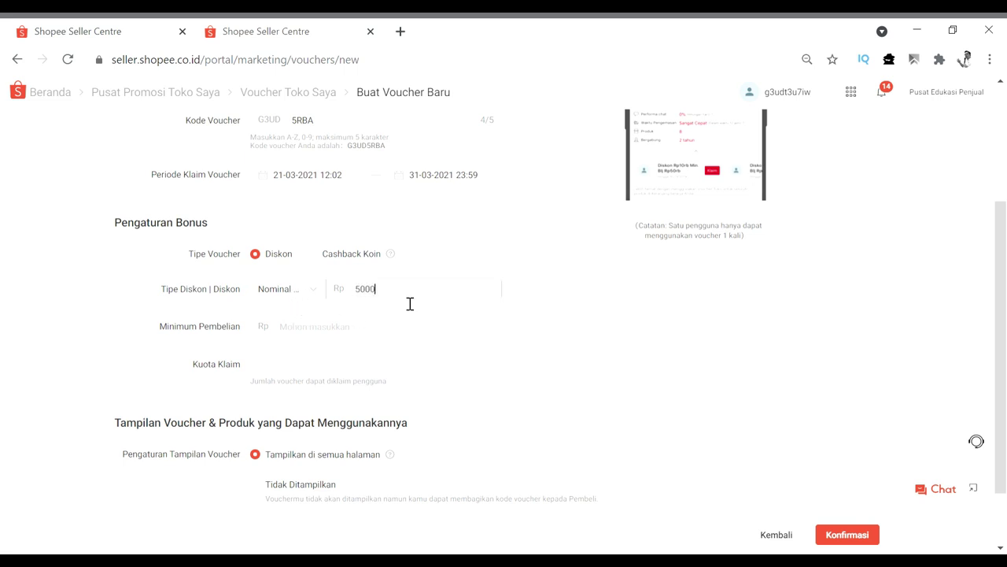
click(337, 332)
text(1)
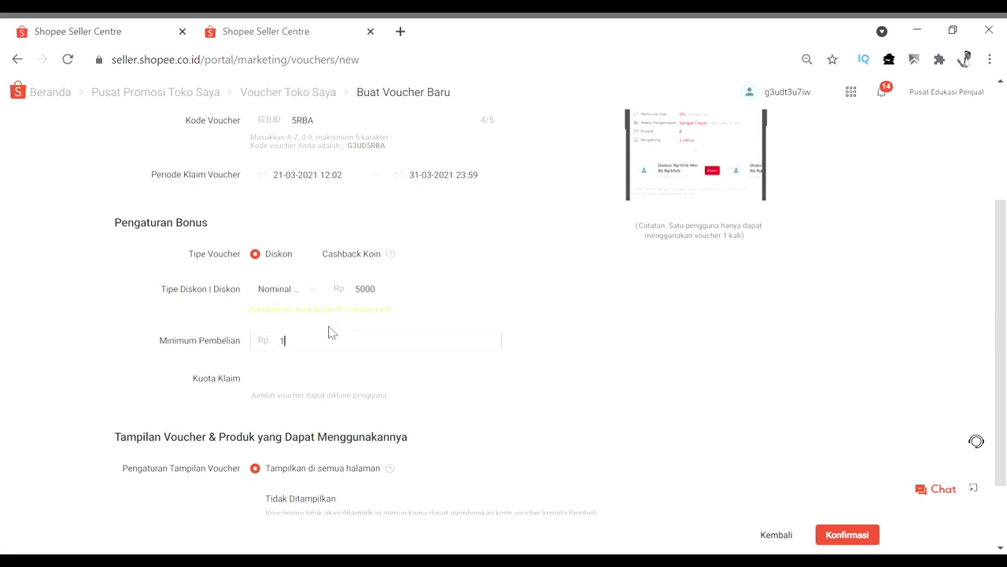
text(00000)
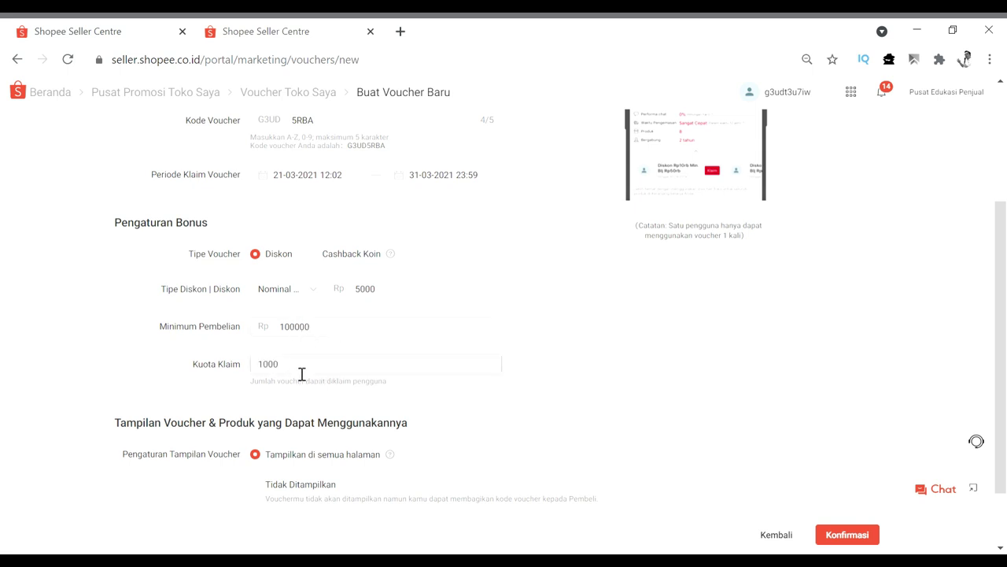
Add the sample product "CONTOH JANGAN DIBELI - Kaos polos" as the product eligible for the voucher.
scroll(314, 364, down, 1)
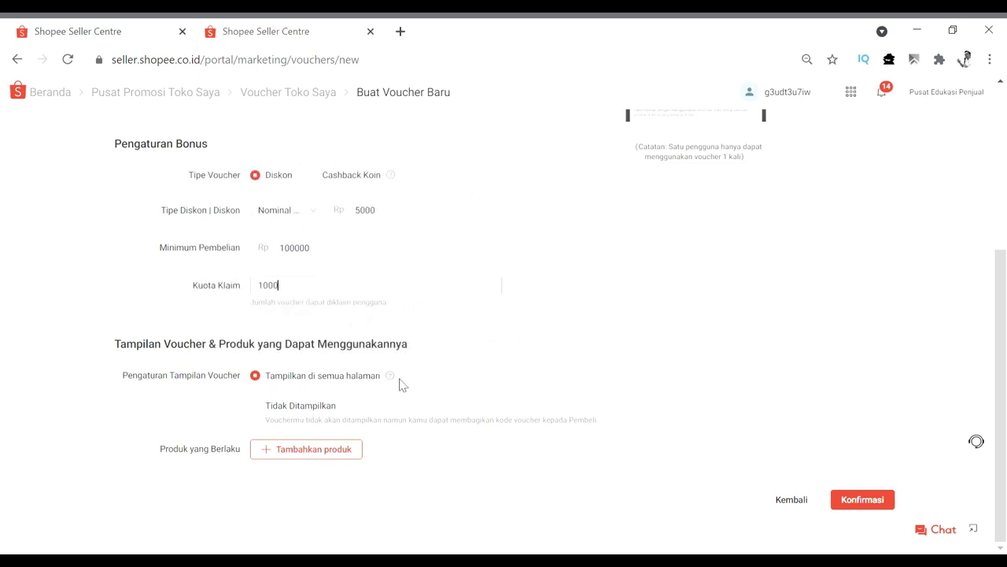
mouse_move(398, 390)
click(344, 459)
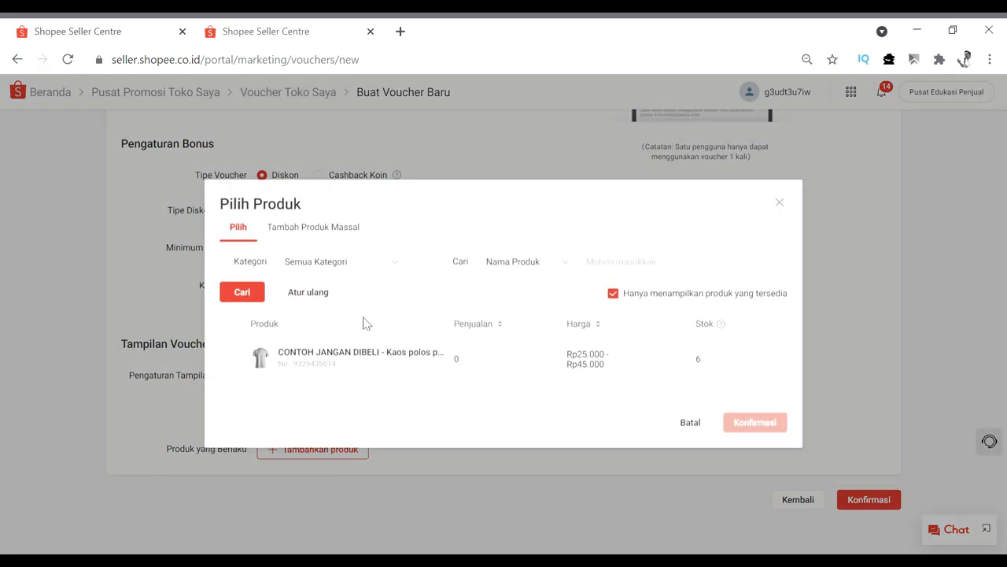
click(235, 360)
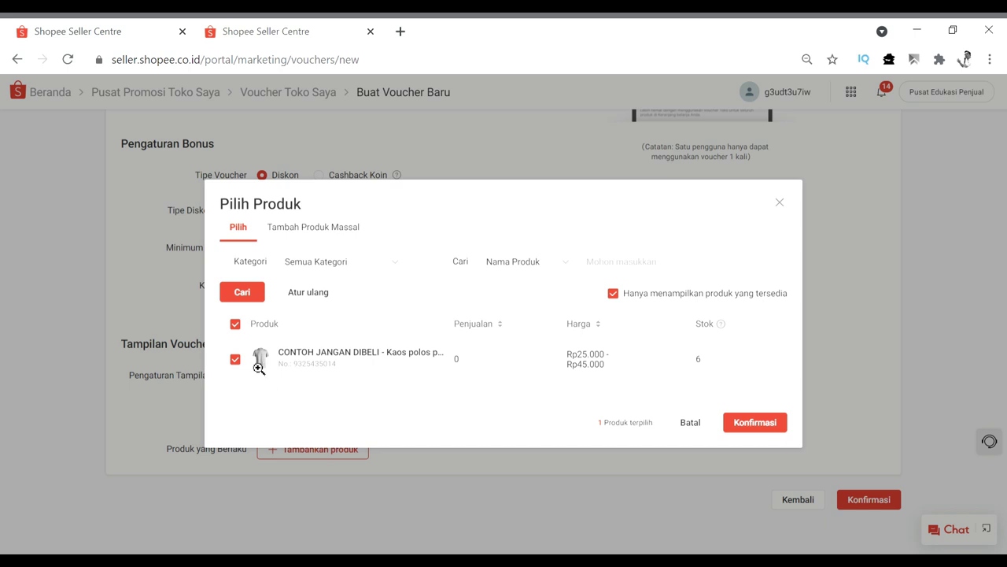
click(771, 426)
Submit the product voucher and return to the voucher list to compare the voucher types.
scroll(416, 204, down, 2)
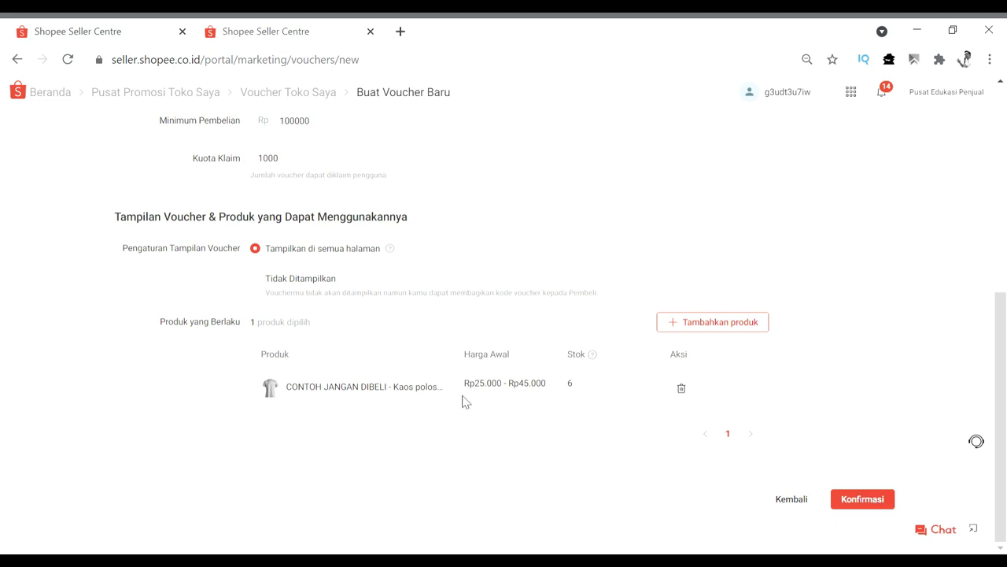
scroll(468, 401, up, 1)
scroll(473, 402, down, 1)
click(884, 500)
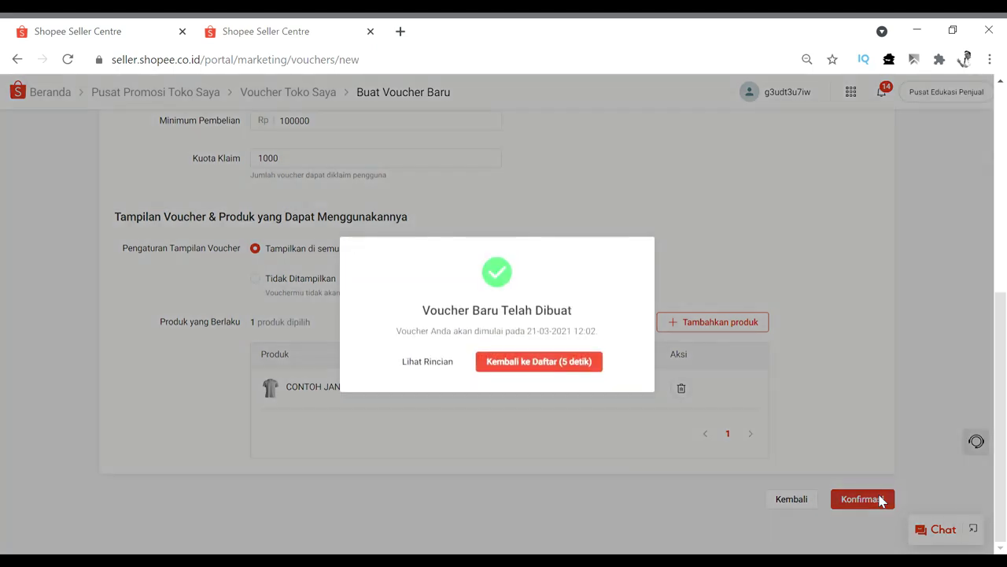
click(548, 370)
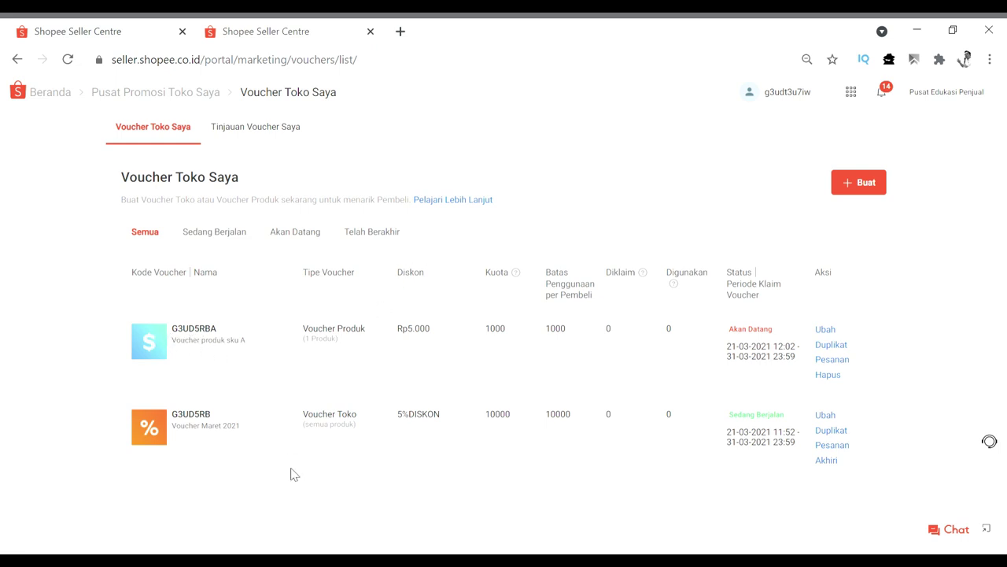
drag(358, 431, 294, 420)
click(358, 364)
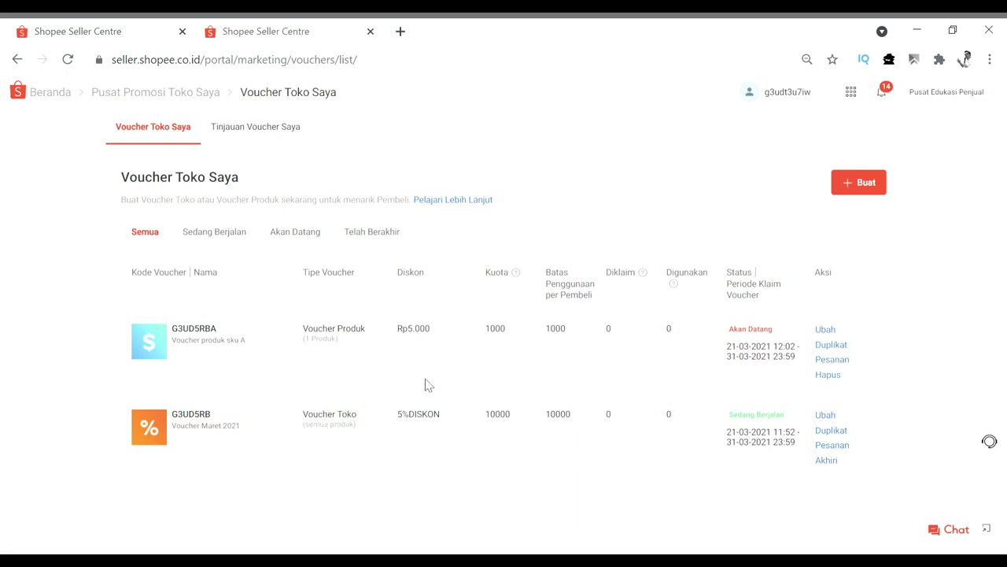